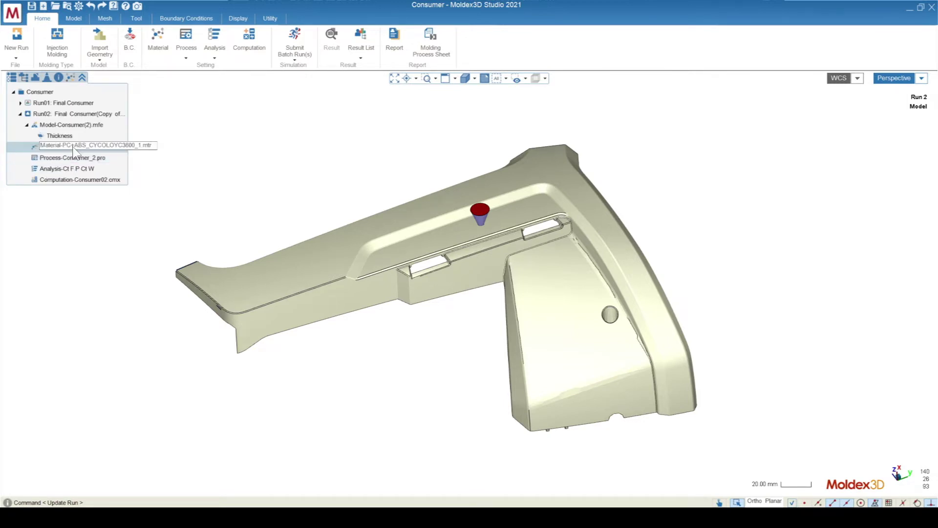
- Start a new DOE from Run 2 and shift its setup wizard slightly left
{"action": "left_click", "coordinate": [19, 53]}
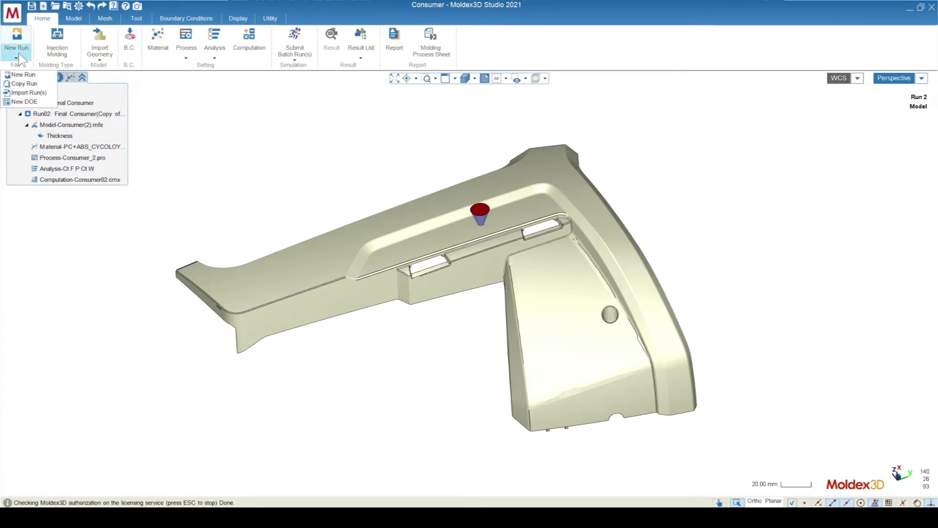
{"action": "left_click", "coordinate": [28, 102]}
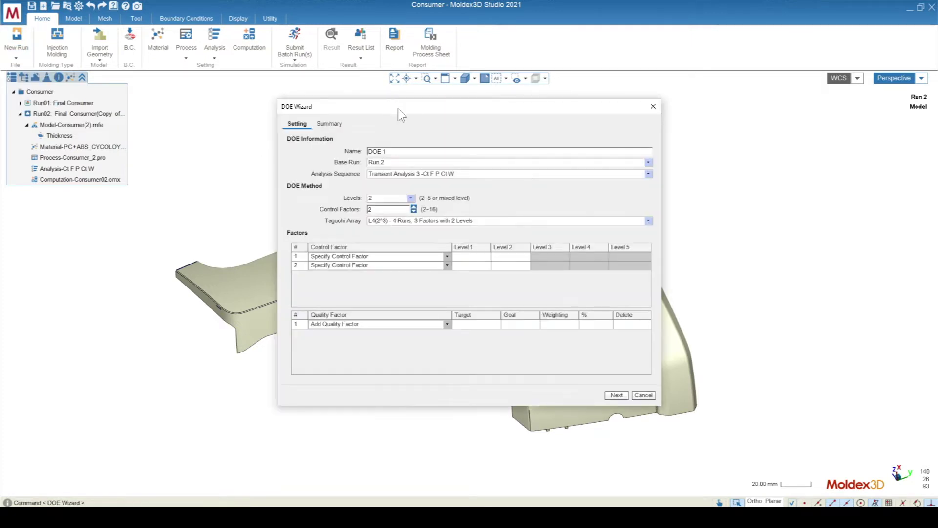
{"action": "left_click_drag", "start_coordinate": [398, 108], "coordinate": [376, 111]}
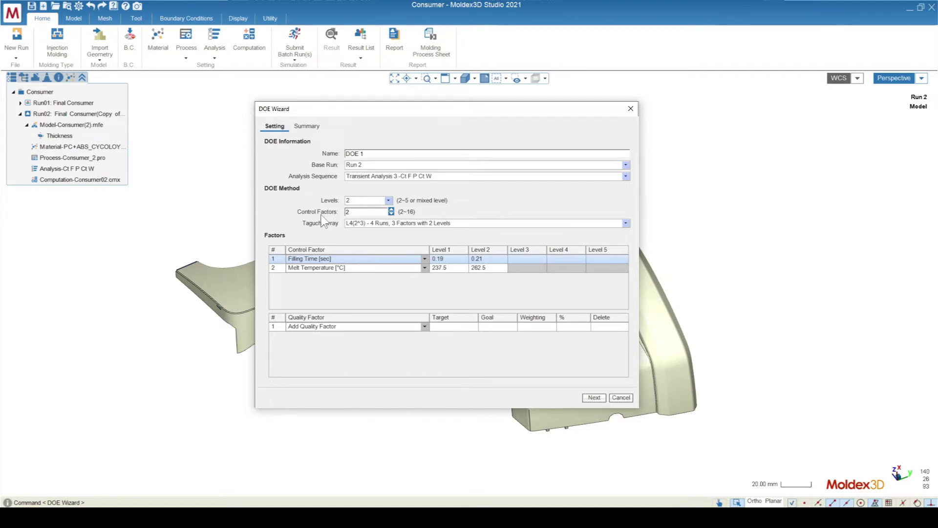
- Enter Filling Time levels 0.1 and 0.2 sec, leaving Melt Temperature at 237.5 and 262.5 °C
{"action": "left_click", "coordinate": [314, 271]}
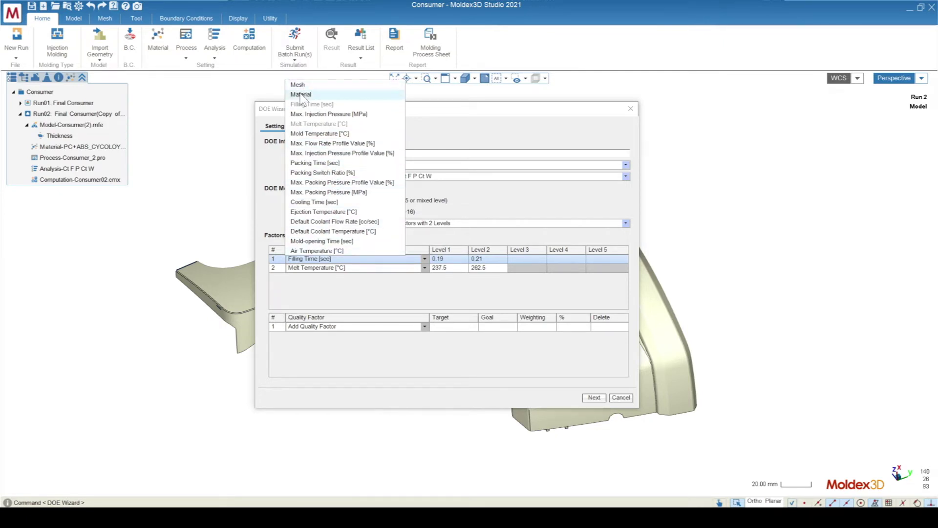
{"action": "left_click", "coordinate": [386, 290]}
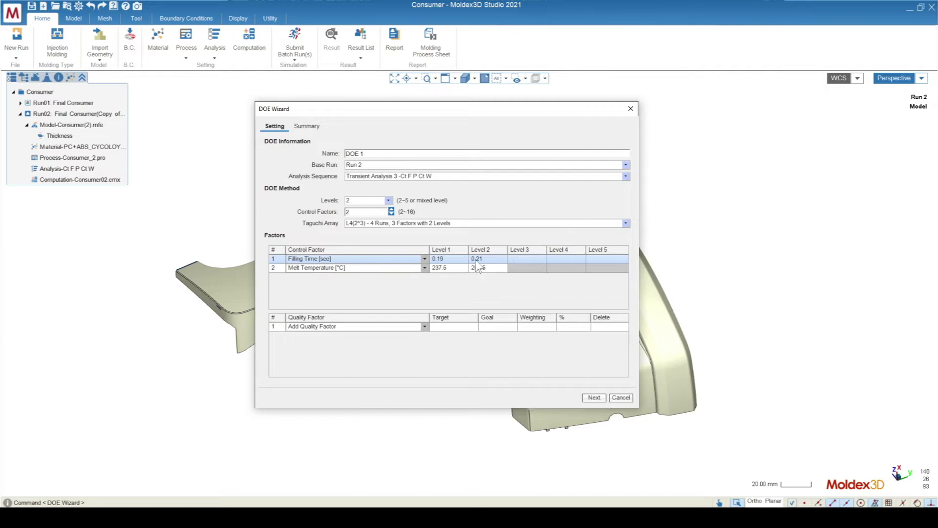
{"action": "left_click", "coordinate": [441, 259]}
{"action": "type", "text": "0.1"}
{"action": "key", "text": "Tab"}
{"action": "type", "text": "0.2"}
{"action": "left_click", "coordinate": [439, 267]}
{"action": "left_click", "coordinate": [474, 268]}
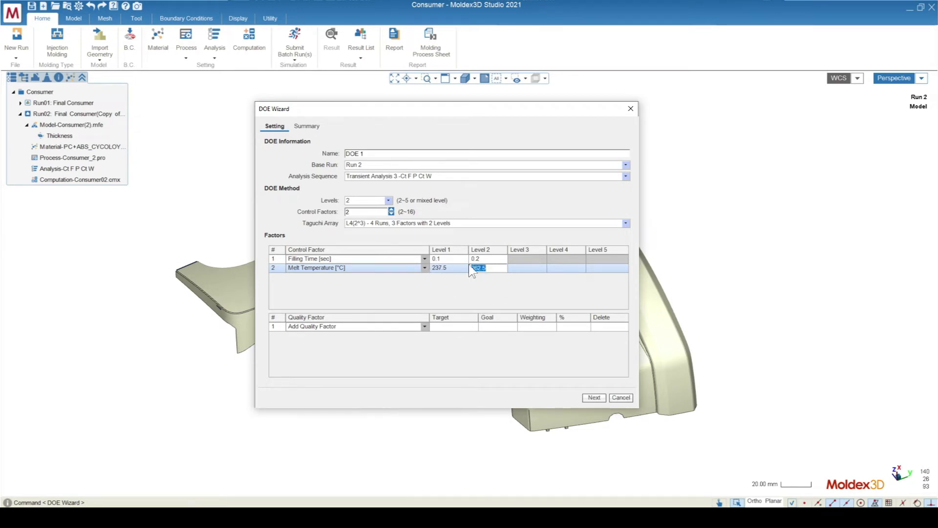
{"action": "left_click", "coordinate": [388, 201]}
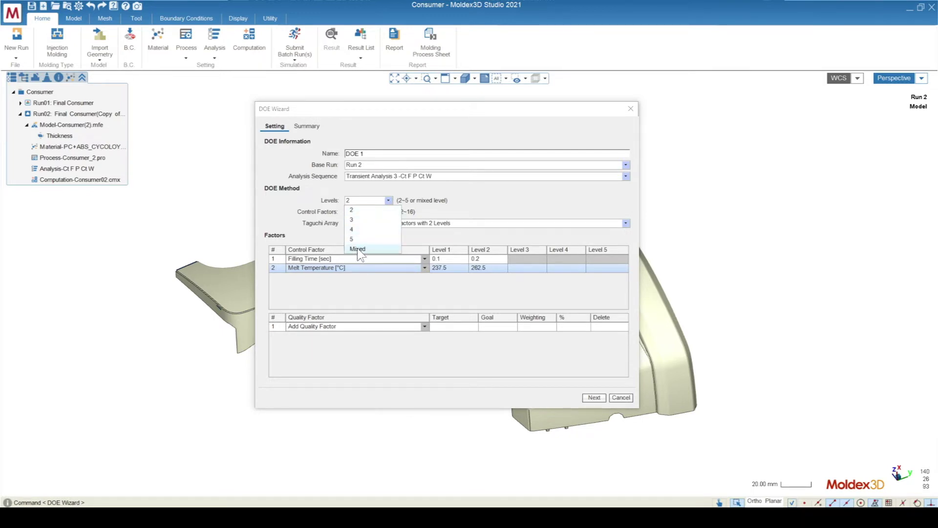
{"action": "left_click", "coordinate": [368, 296]}
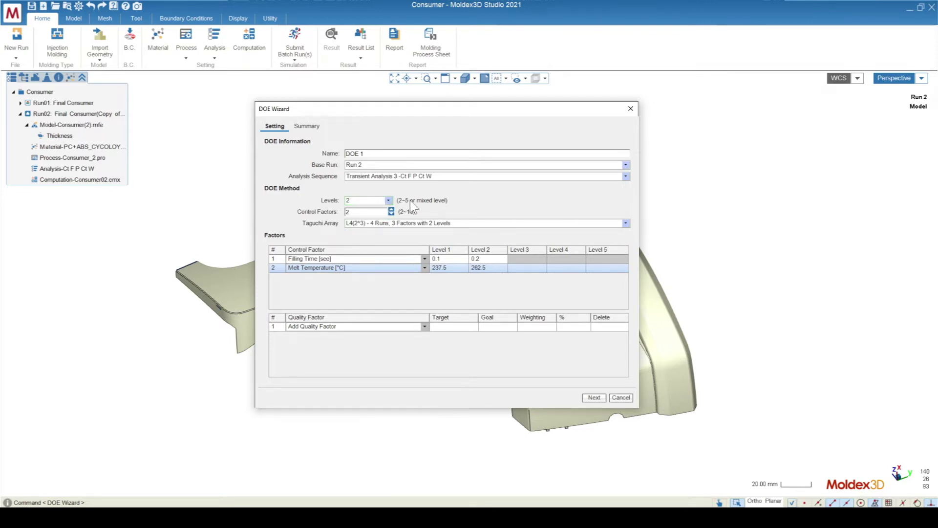
{"action": "left_click", "coordinate": [389, 201]}
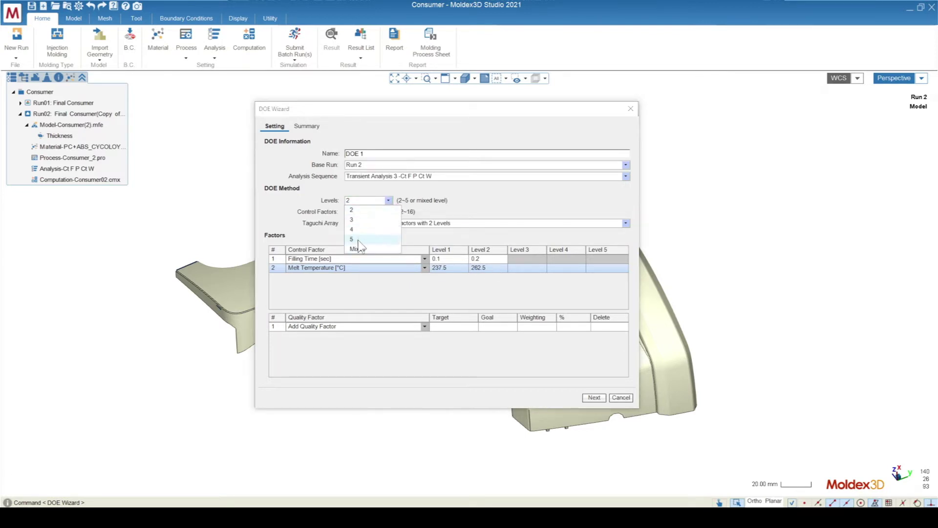
{"action": "left_click", "coordinate": [387, 299]}
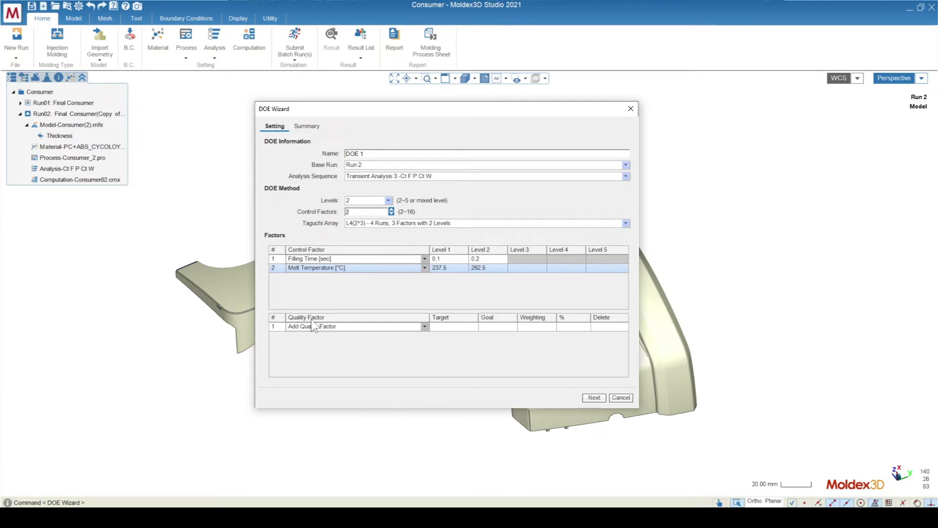
- Add Warpage_Total Displacement [mm] as a quality factor with a Global target and Smaller goal
{"action": "left_click", "coordinate": [389, 330]}
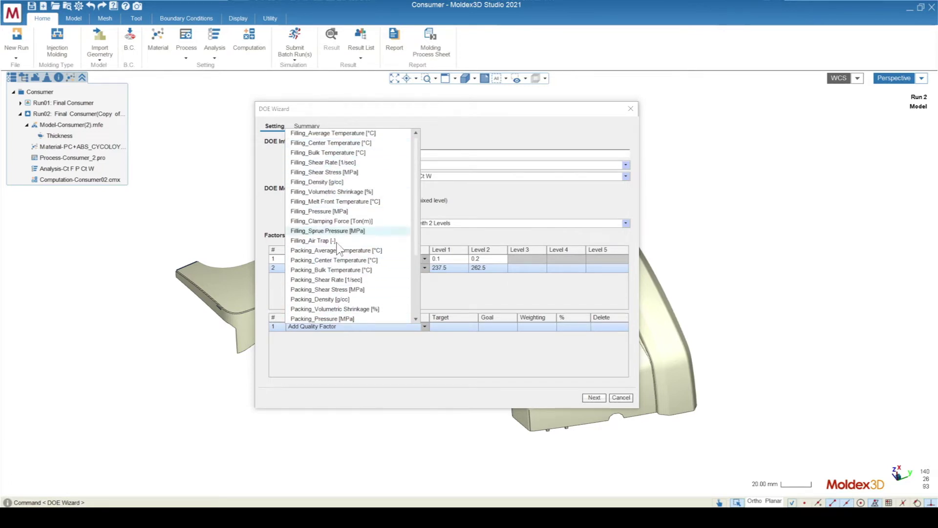
{"action": "scroll", "coordinate": [324, 300], "scroll_direction": "down", "scroll_amount": 3}
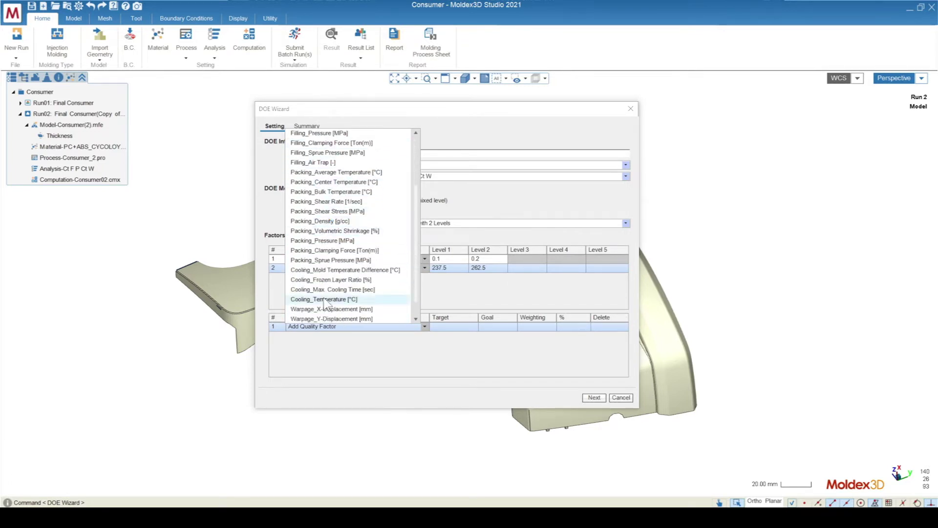
{"action": "scroll", "coordinate": [324, 293], "scroll_direction": "up", "scroll_amount": 3}
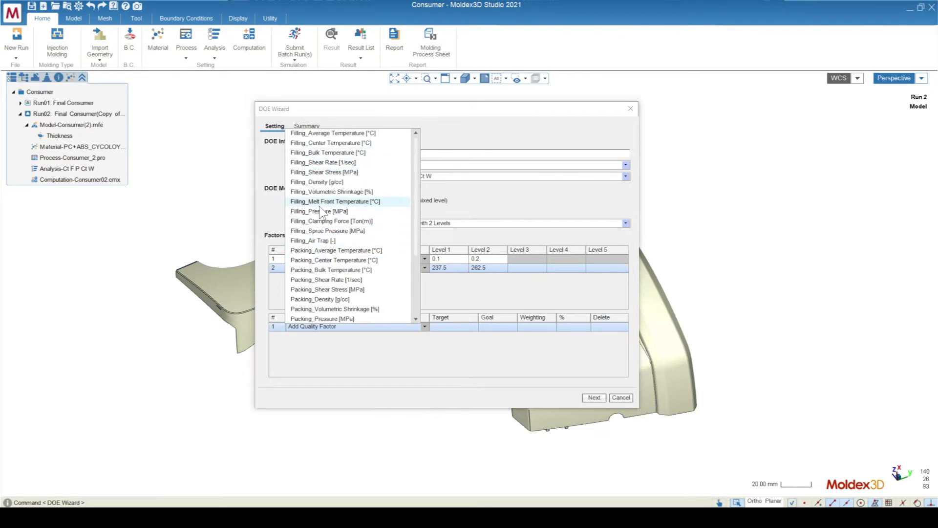
{"action": "scroll", "coordinate": [325, 205], "scroll_direction": "down", "scroll_amount": 3}
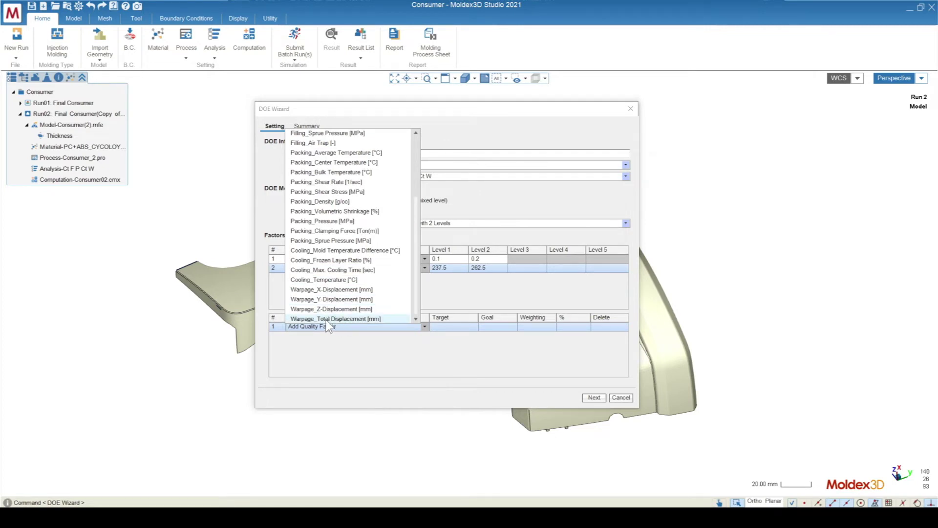
{"action": "left_click", "coordinate": [349, 318]}
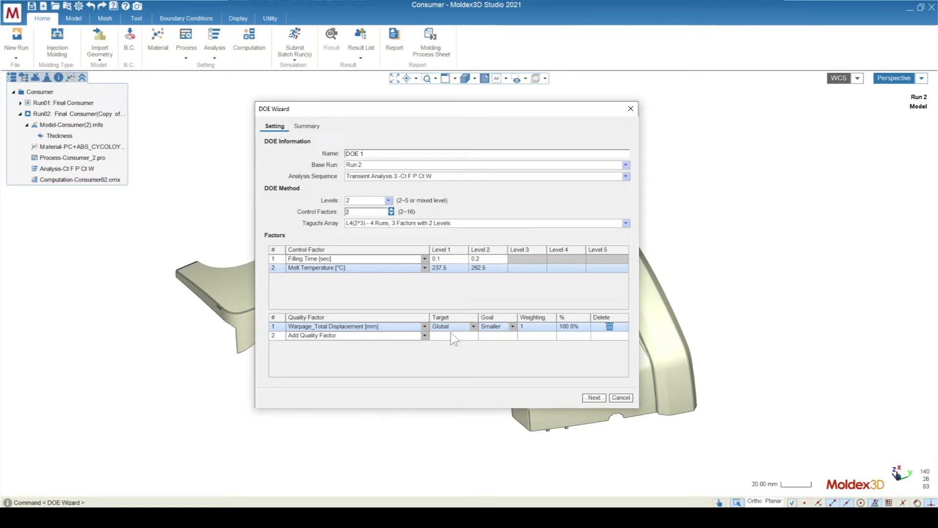
- Keep warpage's Smaller goal and add Filling_Volumetric Shrinkage [%] as a second, Uniform-goal factor
{"action": "left_click", "coordinate": [505, 327]}
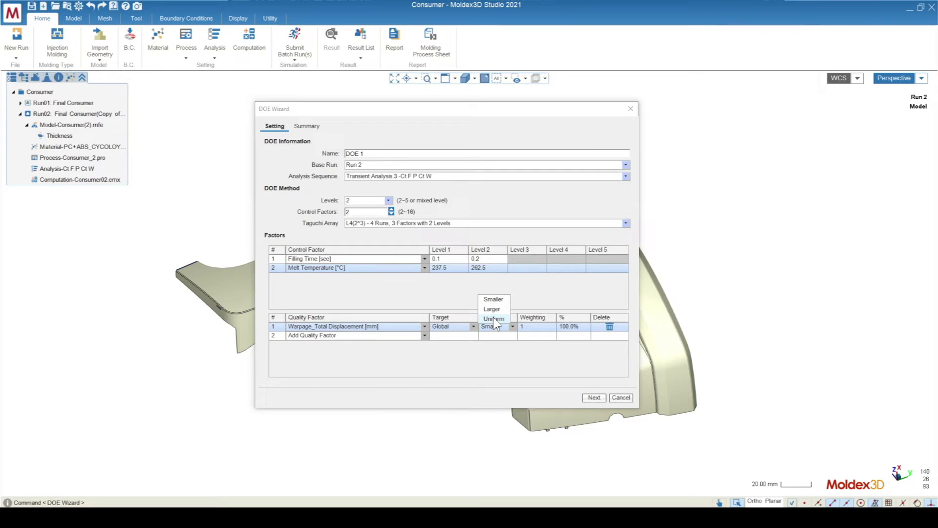
{"action": "left_click", "coordinate": [532, 325]}
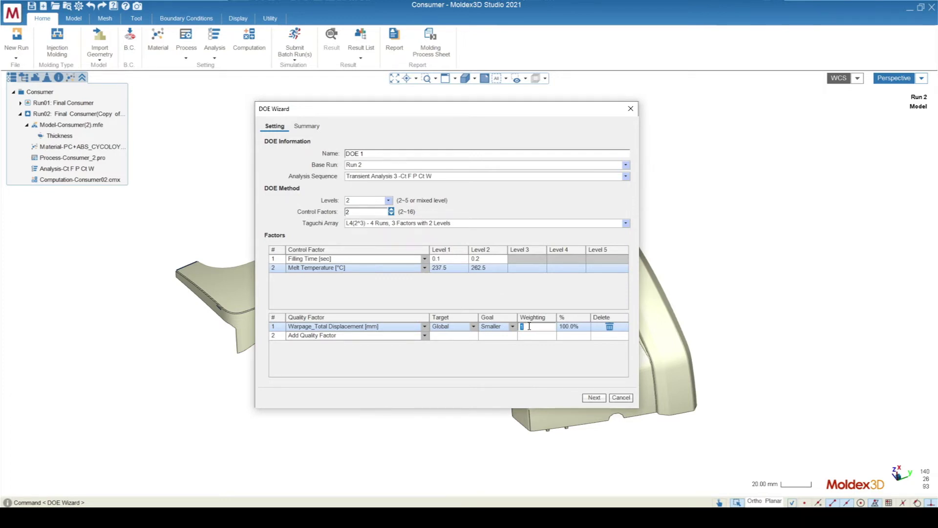
{"action": "left_click", "coordinate": [344, 336]}
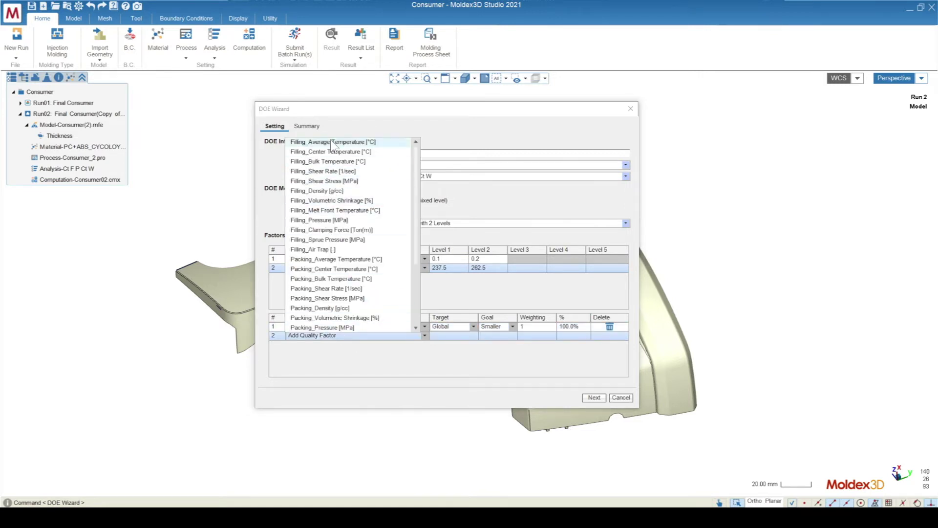
{"action": "left_click", "coordinate": [336, 201]}
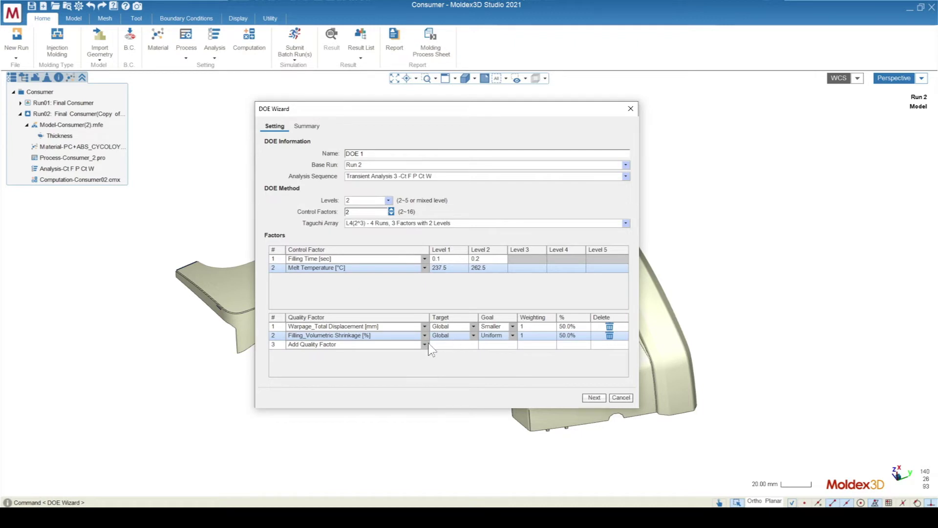
- Set the Warpage_Total Displacement factor's weighting to 3
{"action": "double_click", "coordinate": [533, 336]}
{"action": "double_click", "coordinate": [530, 327]}
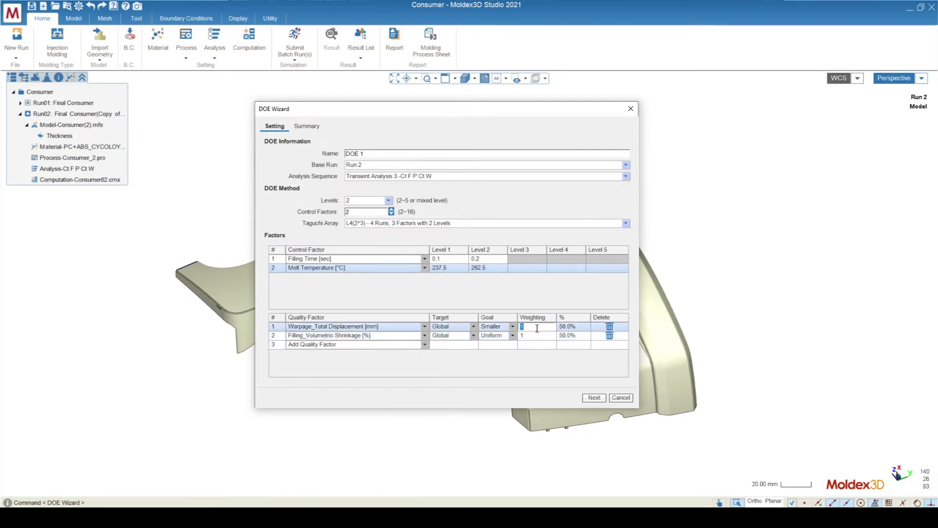
{"action": "type", "text": "3"}
- Review the four-run DOE table and create DOE 1, producing Runs 03–07
{"action": "left_click", "coordinate": [594, 397]}
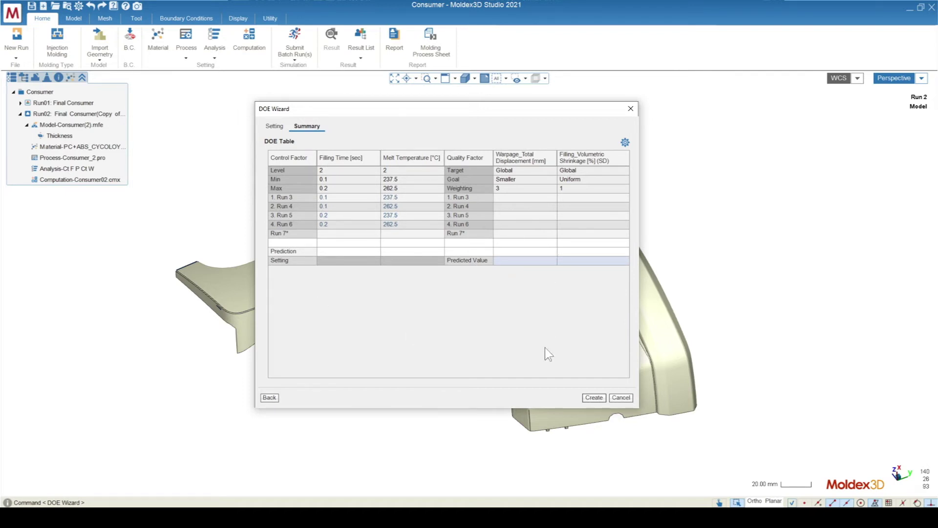
{"action": "left_click", "coordinate": [593, 397]}
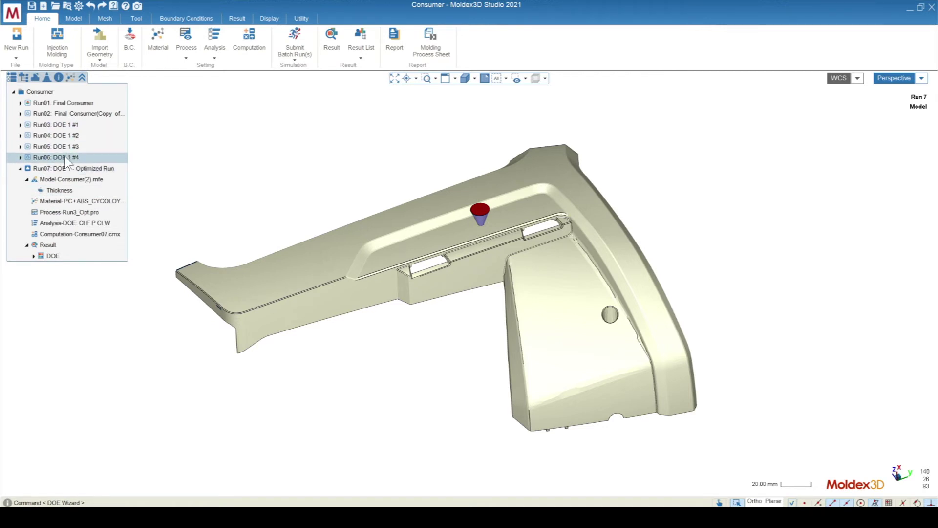
- Inspect Run07's DOE result entry, then switch to the Filter Head case-study slides
{"action": "left_click", "coordinate": [61, 168]}
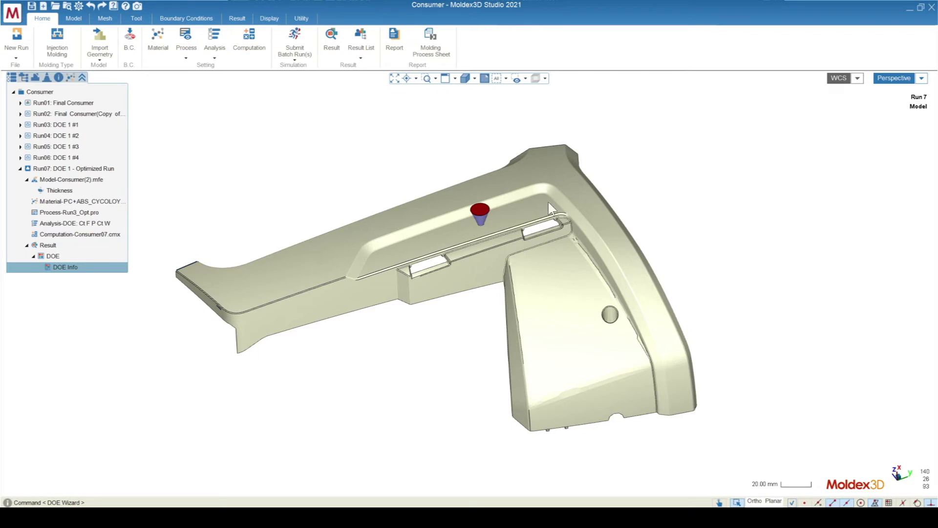
{"action": "key", "text": "alt+Tab"}
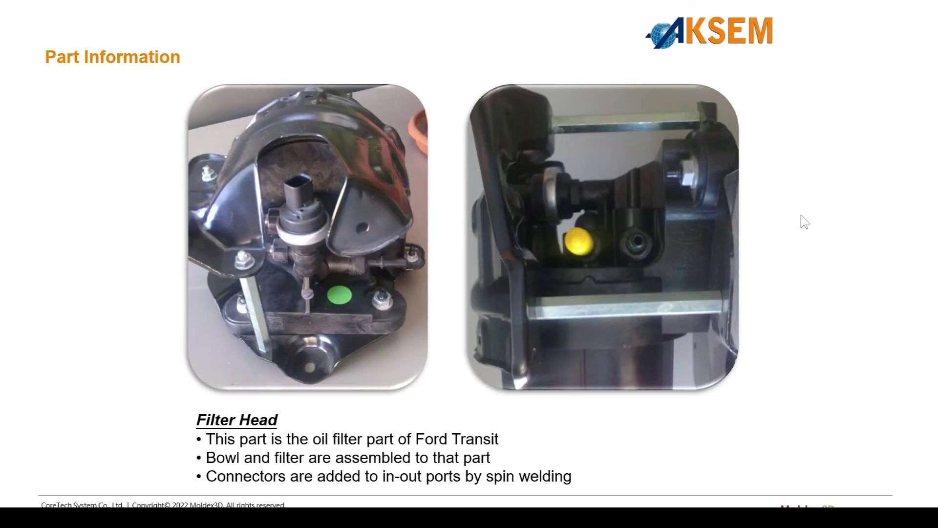